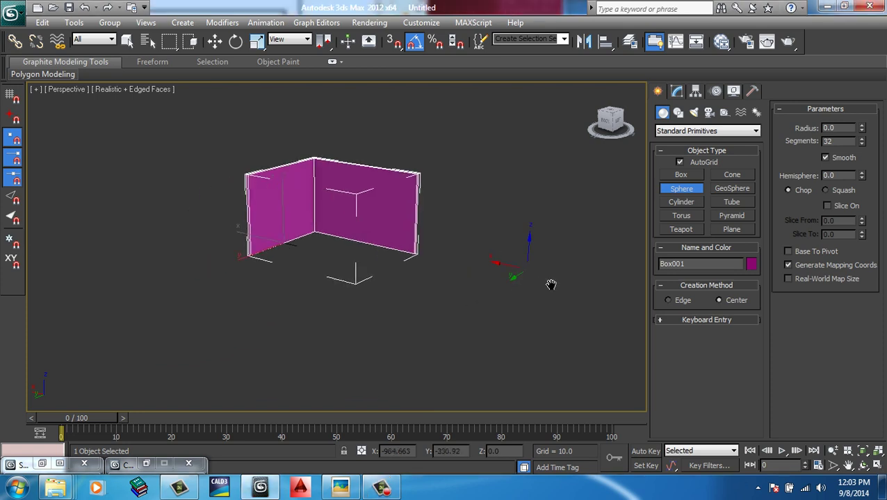
# Step: Draw a thin disc-shaped cylinder on the ground beside the pink corner walls
pyautogui.scroll(5, 332, 287)
pyautogui.moveTo(332, 287); pyautogui.dragTo(230, 304, button='middle')
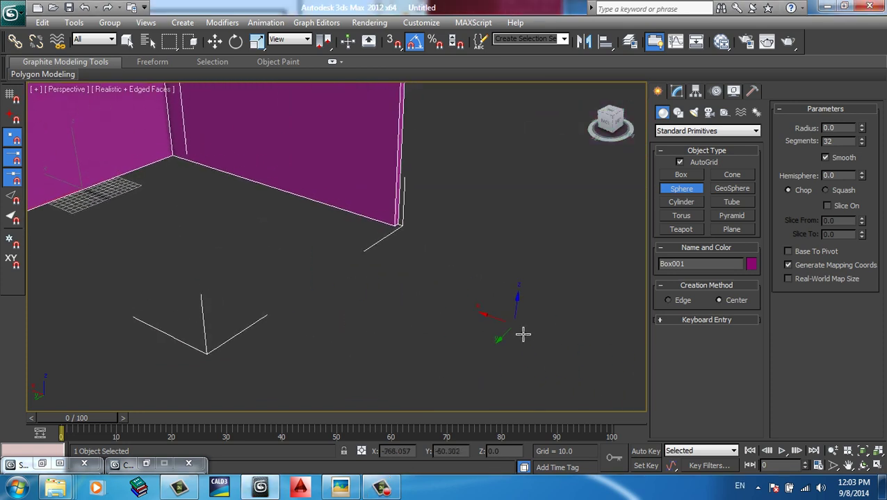
pyautogui.click(681, 201)
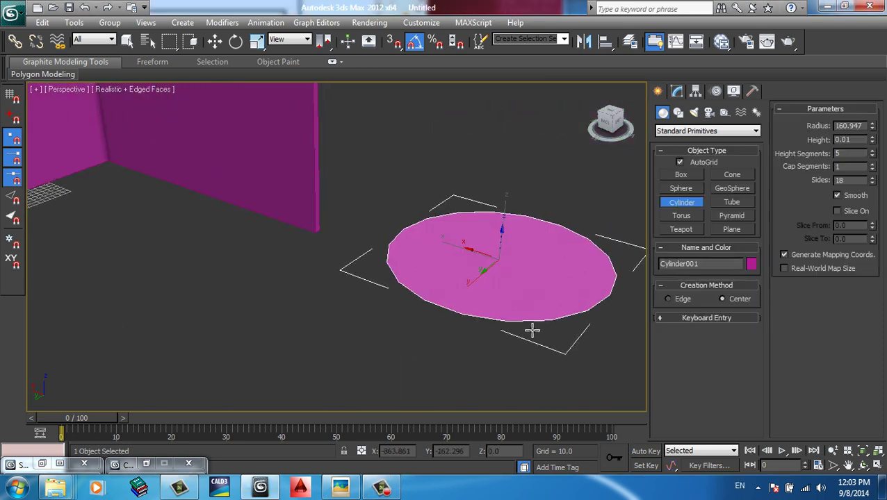
pyautogui.moveTo(500, 261); pyautogui.dragTo(528, 327)
pyautogui.rightClick(555, 223)
# Step: Convert the cylinder to an editable poly and bring up the Splines shape types
pyautogui.rightClick(555, 223)
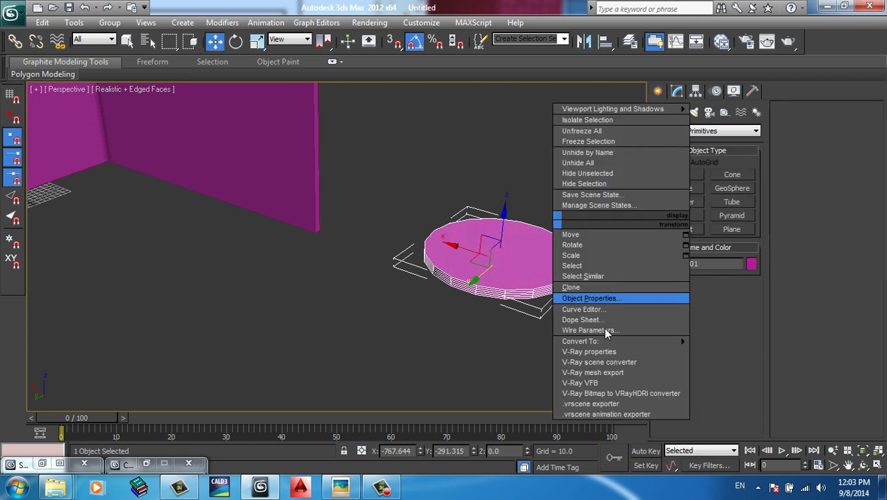
pyautogui.click(731, 348)
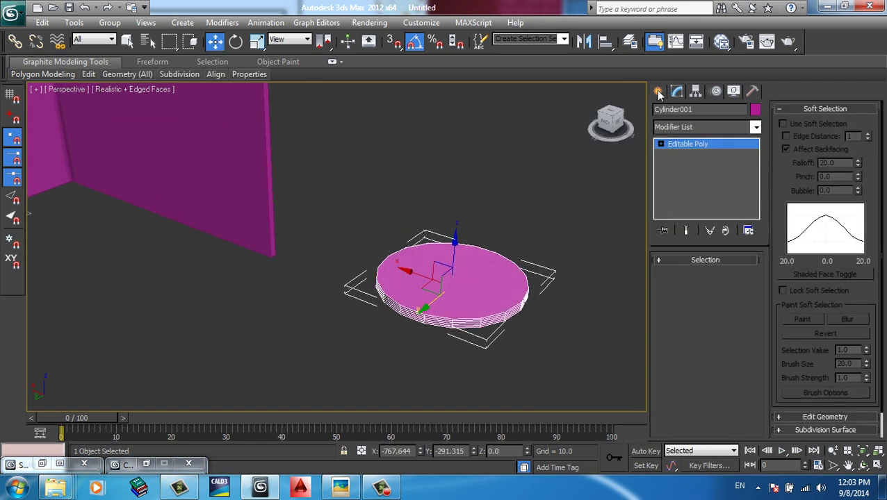
pyautogui.click(659, 94)
pyautogui.click(679, 113)
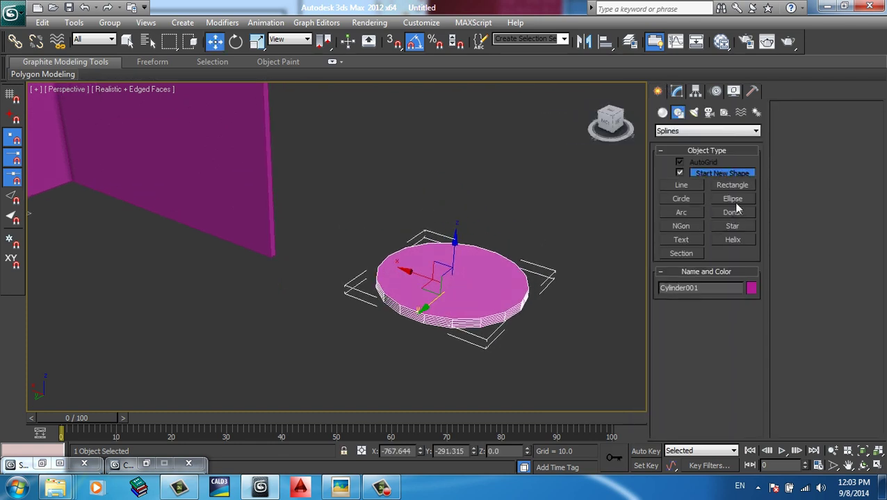
# Step: Draw a helix in Top view centred on the disc, tapering from radius 55.65 to 23.774
pyautogui.click(731, 240)
pyautogui.press('t')
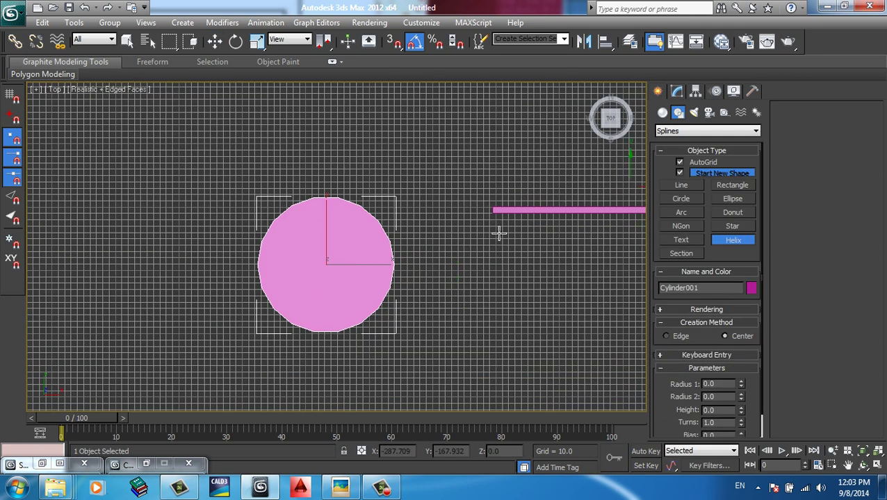
pyautogui.moveTo(333, 281); pyautogui.dragTo(351, 290)
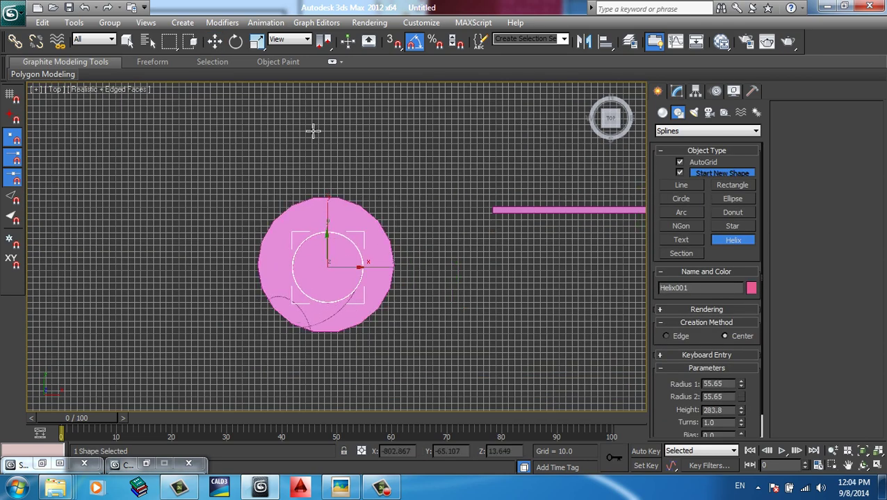
pyautogui.click(318, 187)
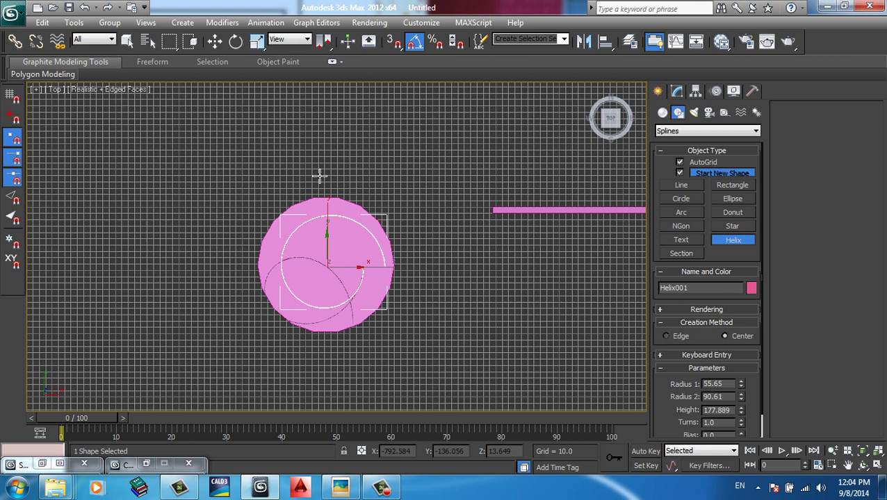
pyautogui.click(317, 218)
# Step: Return to the perspective view and raise the helix's Height in the Modify panel
pyautogui.press('w')
pyautogui.click(362, 253)
pyautogui.press('p')
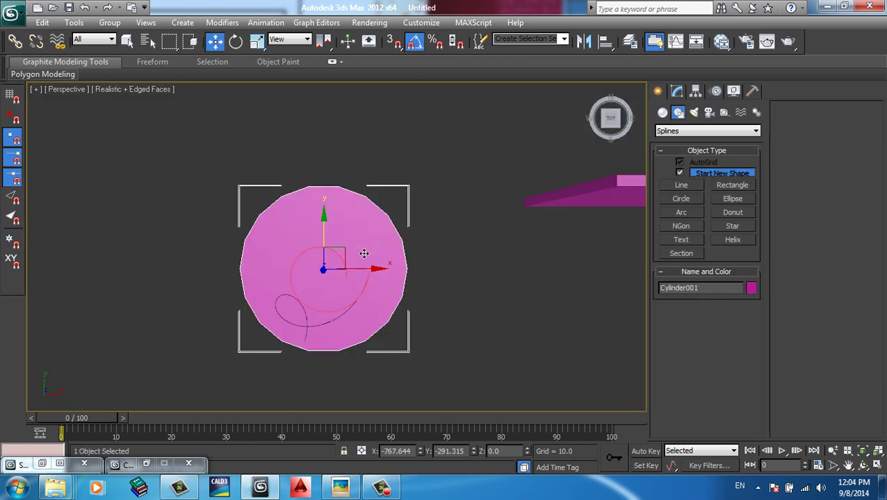
pyautogui.scroll(3, 364, 257)
pyautogui.keyDown('alt'); pyautogui.moveTo(367, 259); pyautogui.dragTo(367, 205, button='middle'); pyautogui.keyUp('alt')
pyautogui.scroll(-4, 366, 204)
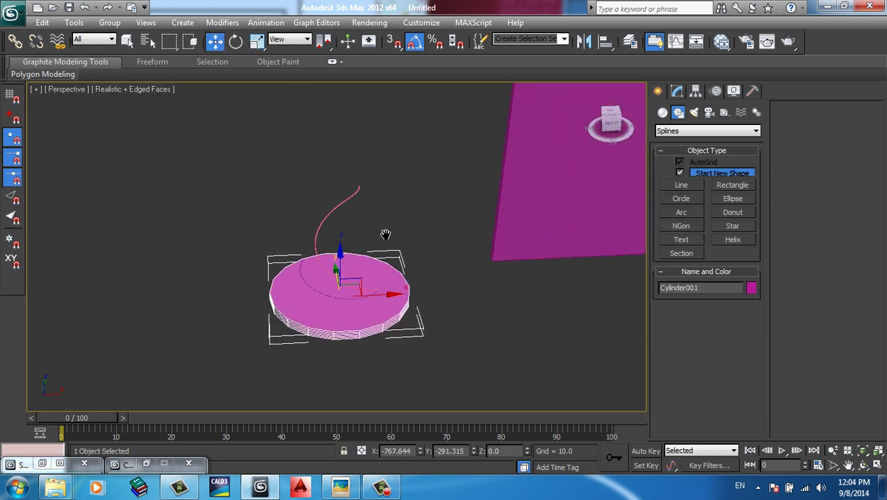
pyautogui.click(366, 202)
pyautogui.click(677, 91)
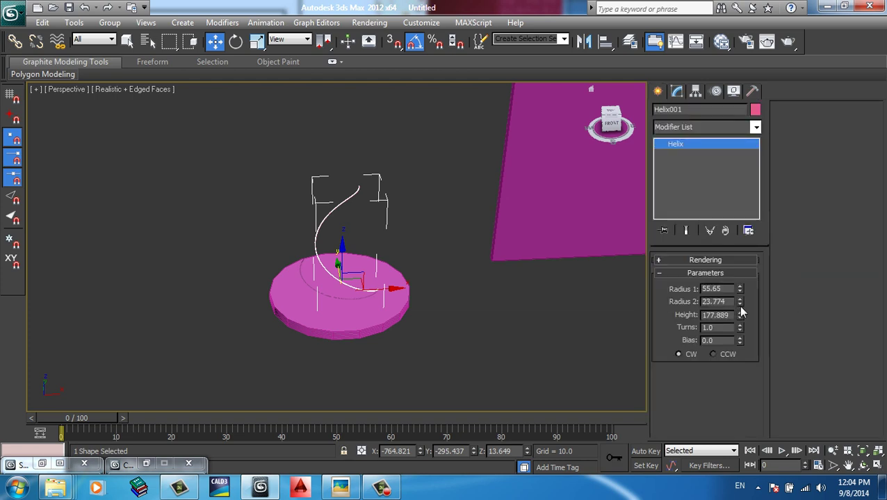
pyautogui.moveTo(740, 315); pyautogui.dragTo(740, 264)
# Step: Select the disc's top polygon and open Extrude Along Spline settings with 6 segments, ready to pick the path
pyautogui.click(386, 320)
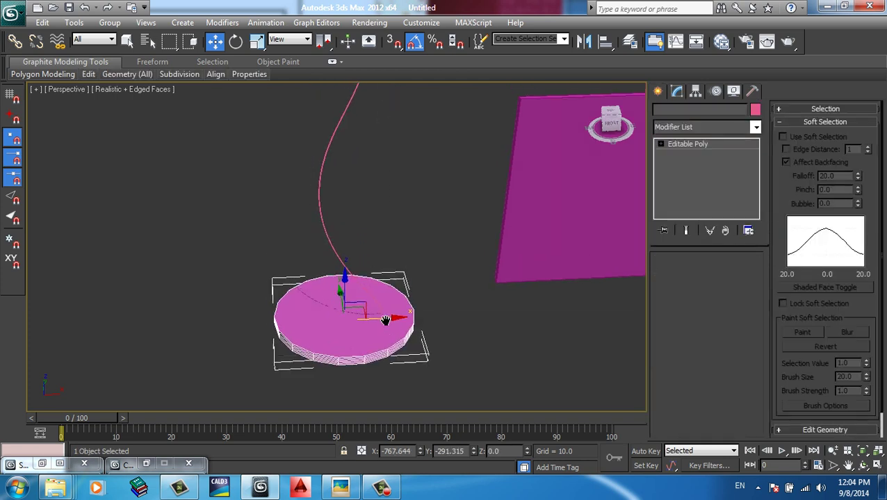
pyautogui.click(660, 145)
pyautogui.click(697, 175)
pyautogui.click(697, 186)
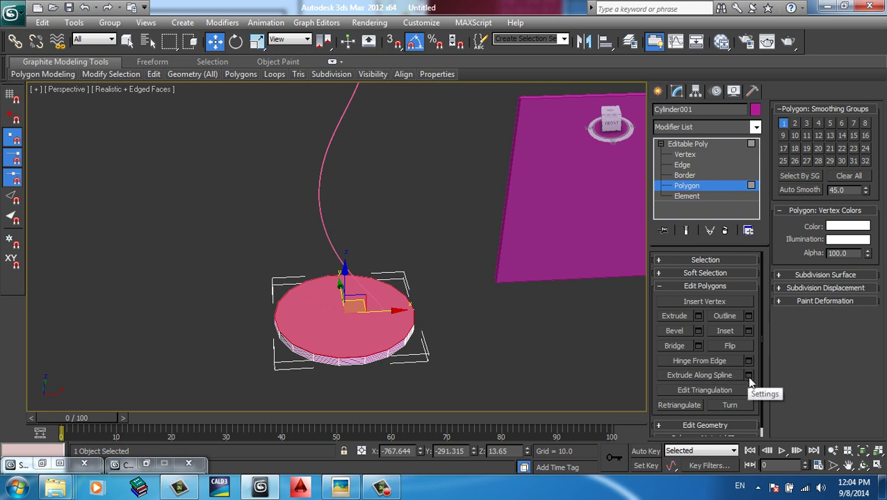
pyautogui.click(749, 376)
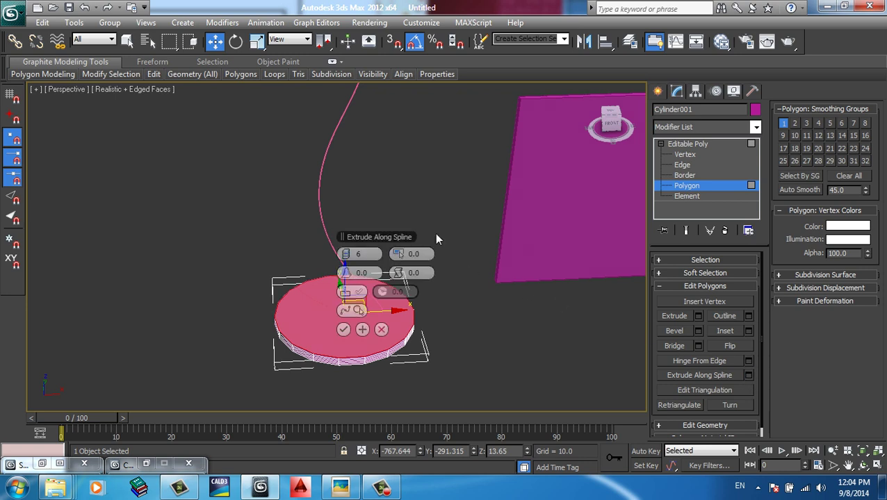
pyautogui.click(356, 311)
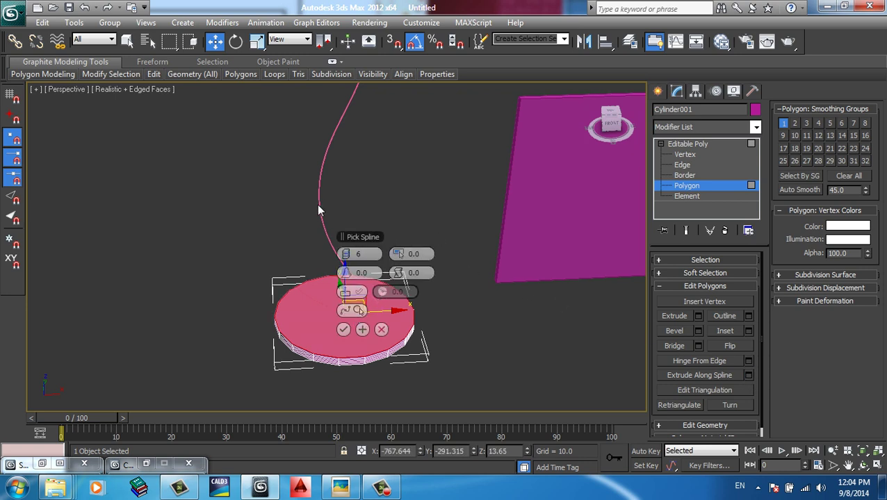
# Step: Pick the helix as the extrusion path for the disc's top face
pyautogui.moveTo(357, 192)
pyautogui.mouseDown(button='middle')
pyautogui.moveTo(385, 196)
pyautogui.moveTo(365, 204)
pyautogui.mouseUp(button='middle')
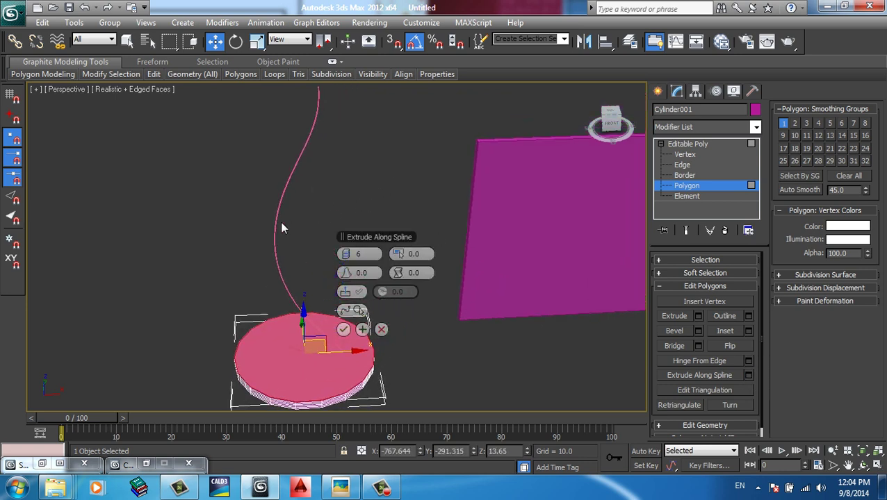
pyautogui.click(356, 311)
pyautogui.click(285, 266)
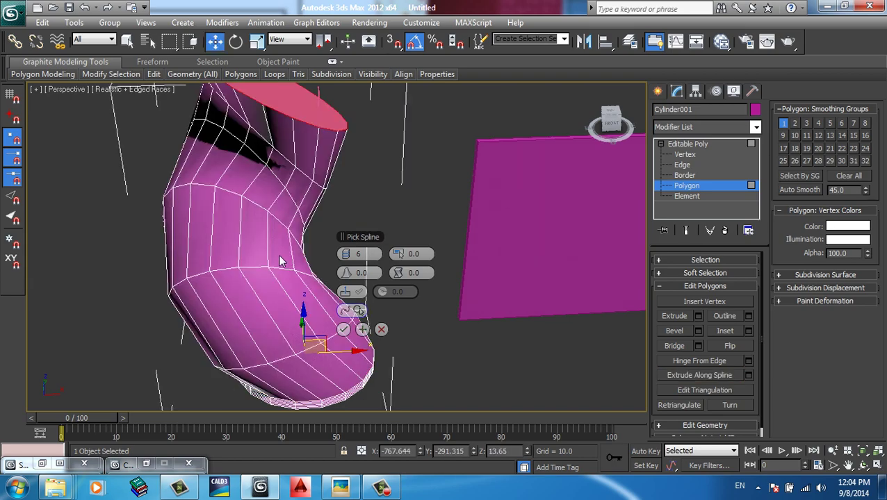
pyautogui.moveTo(281, 258)
pyautogui.mouseDown(button='middle')
pyautogui.moveTo(154, 263)
pyautogui.moveTo(212, 209)
pyautogui.moveTo(229, 205)
pyautogui.mouseUp(button='middle')
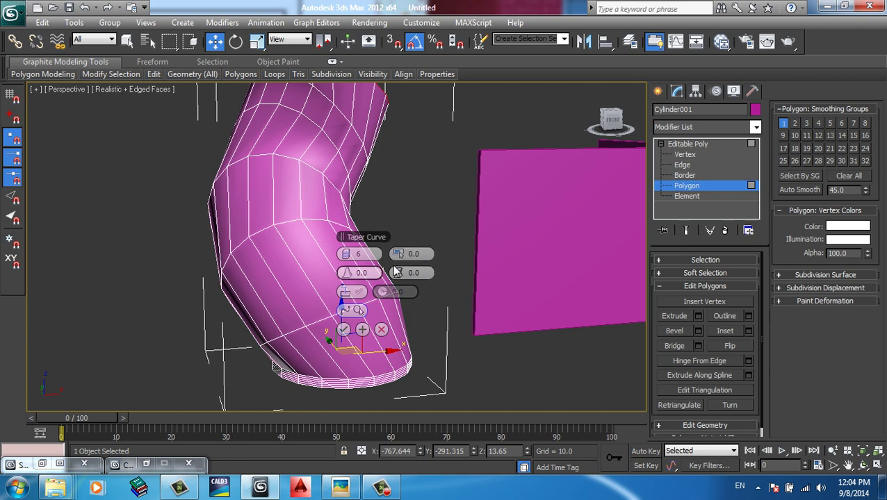
# Step: Set Taper Amount -0.66 and Taper Curve -0.99, then accept the extrusion
pyautogui.moveTo(400, 255); pyautogui.dragTo(402, 258)
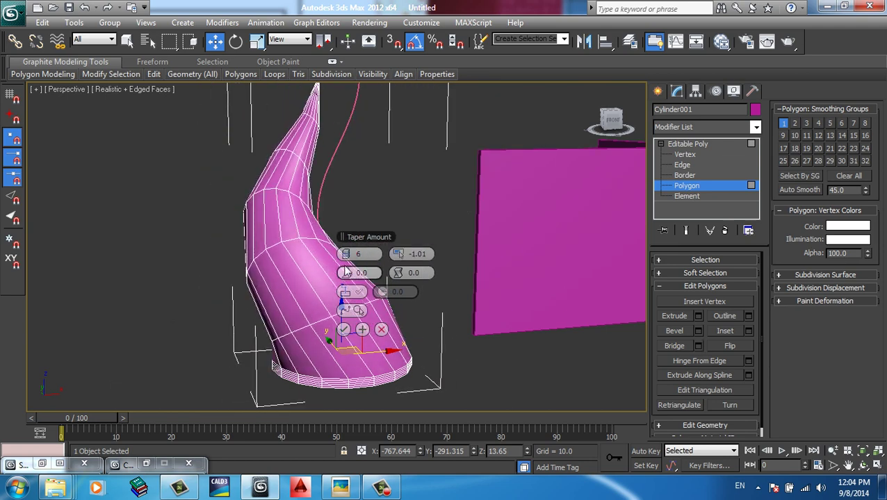
pyautogui.moveTo(347, 273); pyautogui.dragTo(352, 273)
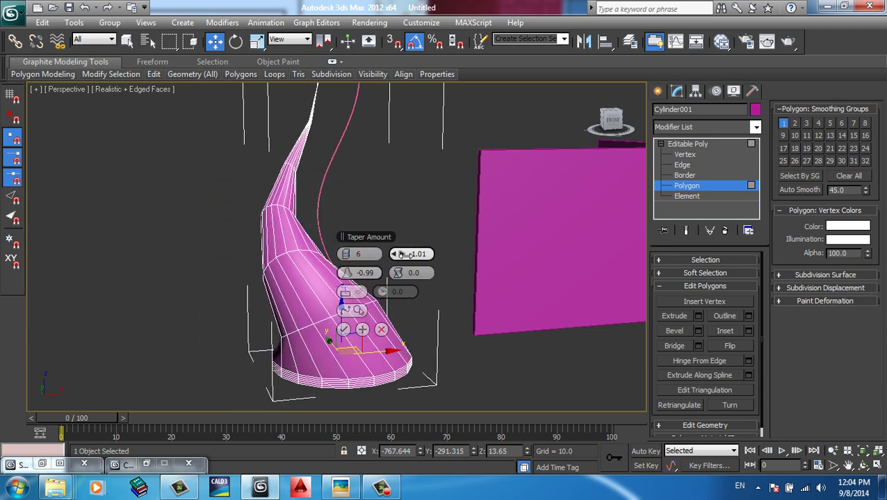
pyautogui.moveTo(405, 255); pyautogui.dragTo(400, 255)
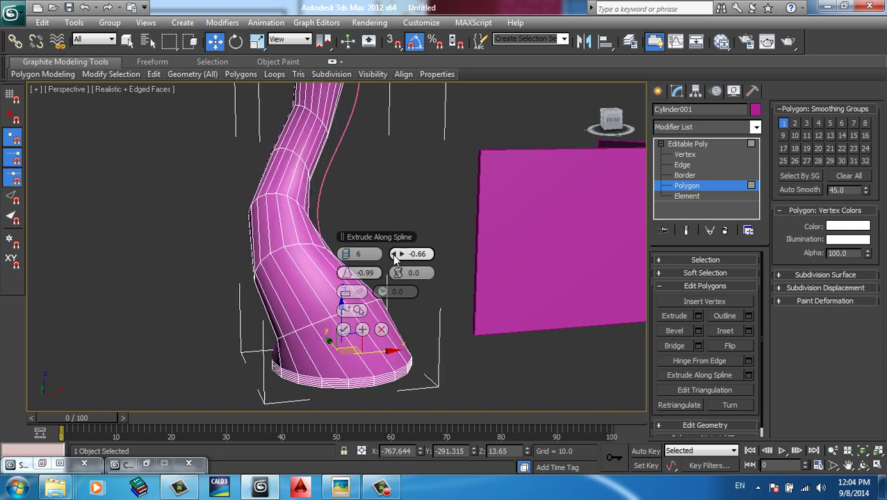
pyautogui.click(343, 330)
pyautogui.moveTo(321, 208)
pyautogui.mouseDown(button='middle')
pyautogui.moveTo(301, 278)
pyautogui.moveTo(393, 223)
pyautogui.moveTo(532, 228)
pyautogui.moveTo(693, 114)
pyautogui.mouseUp(button='middle')
# Step: Apply a MeshSmooth modifier to the tube
pyautogui.click(687, 96)
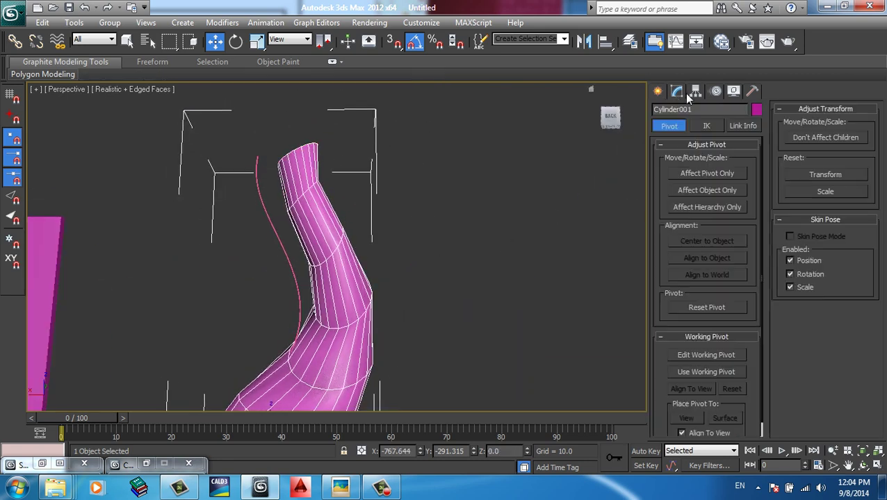
pyautogui.click(678, 94)
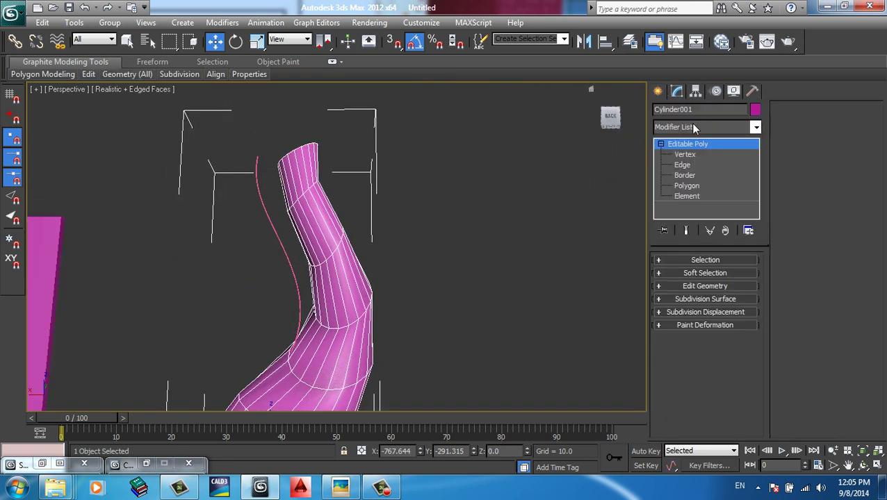
pyautogui.click(690, 122)
pyautogui.press('m')
pyautogui.press('Down')
pyautogui.press('Down')
pyautogui.press('Down')
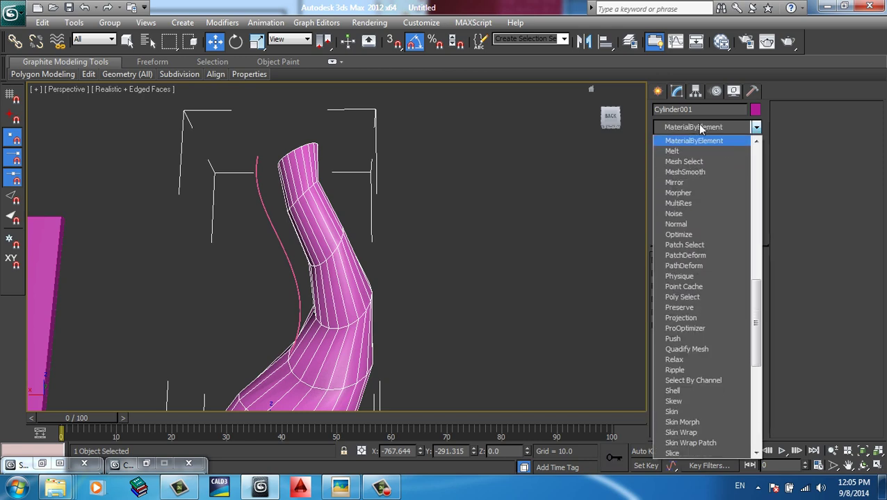
pyautogui.press('Down')
pyautogui.press('Down')
pyautogui.press('Down')
pyautogui.press('Return')
# Step: Raise MeshSmooth iterations to 2 with edged faces hidden, then remove the modifier
pyautogui.moveTo(488, 267)
pyautogui.keyDown('alt'); pyautogui.mouseDown(button='middle')
pyautogui.moveTo(380, 254)
pyautogui.moveTo(427, 282)
pyautogui.mouseUp(button='middle'); pyautogui.keyUp('alt')
pyautogui.click(381, 254)
pyautogui.click(366, 301)
pyautogui.press('F4')
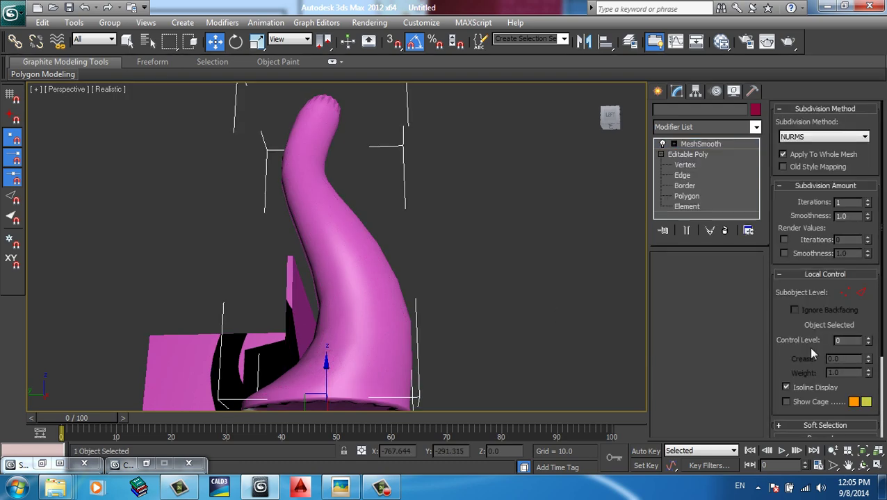
pyautogui.click(747, 350)
pyautogui.moveTo(402, 293)
pyautogui.keyDown('alt'); pyautogui.mouseDown(button='middle')
pyautogui.moveTo(453, 370)
pyautogui.moveTo(467, 312)
pyautogui.moveTo(508, 281)
pyautogui.moveTo(457, 303)
pyautogui.moveTo(542, 332)
pyautogui.moveTo(487, 333)
pyautogui.mouseUp(button='middle'); pyautogui.keyUp('alt')
pyautogui.click(722, 232)
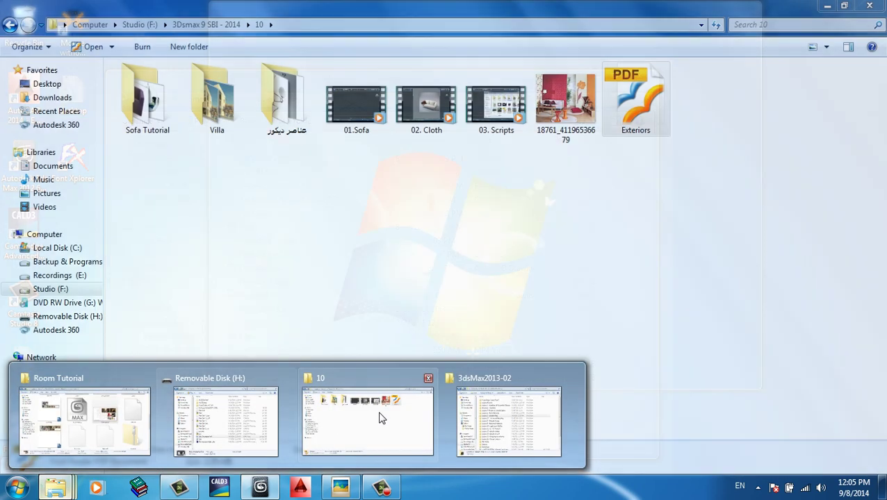
pyautogui.moveTo(55, 488)
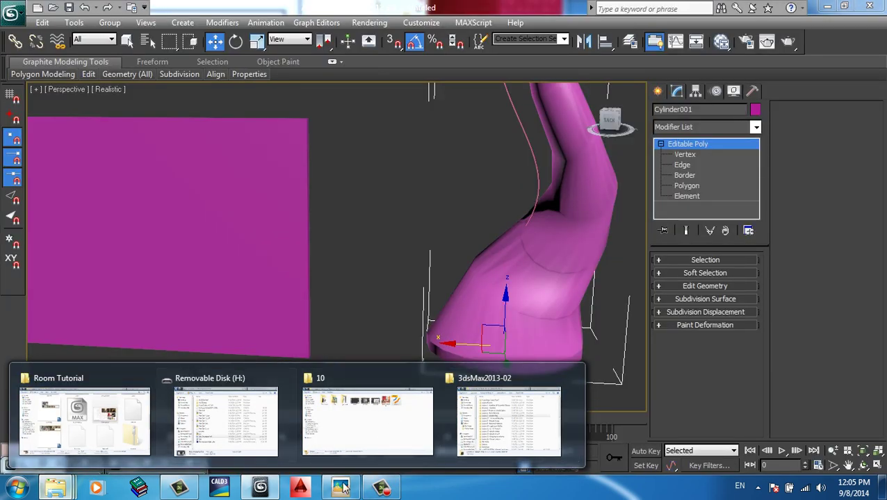
# Step: Open the reference collage in Photo Viewer and zoom in on the vase photos
pyautogui.click(332, 429)
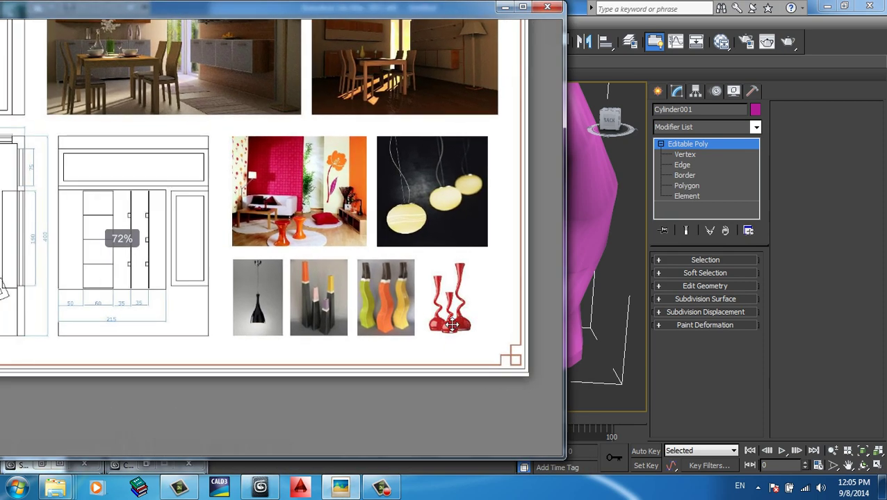
pyautogui.scroll(3, 479, 305)
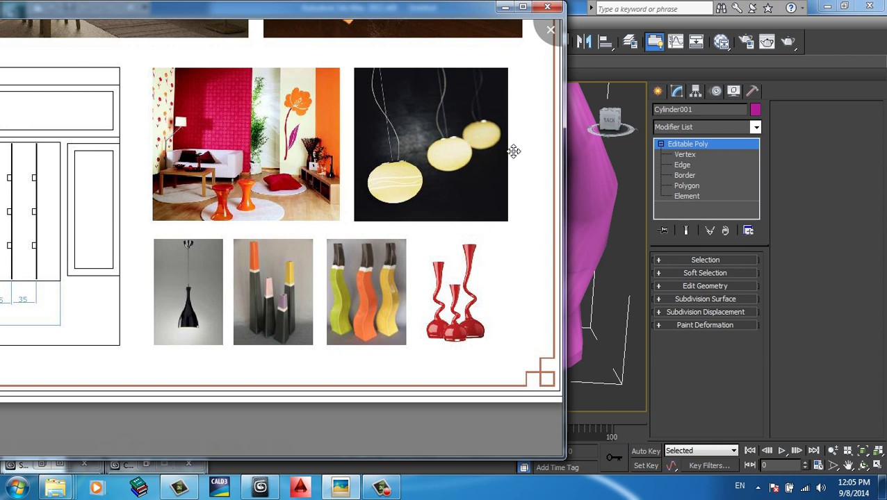
pyautogui.moveTo(513, 152); pyautogui.dragTo(380, 360)
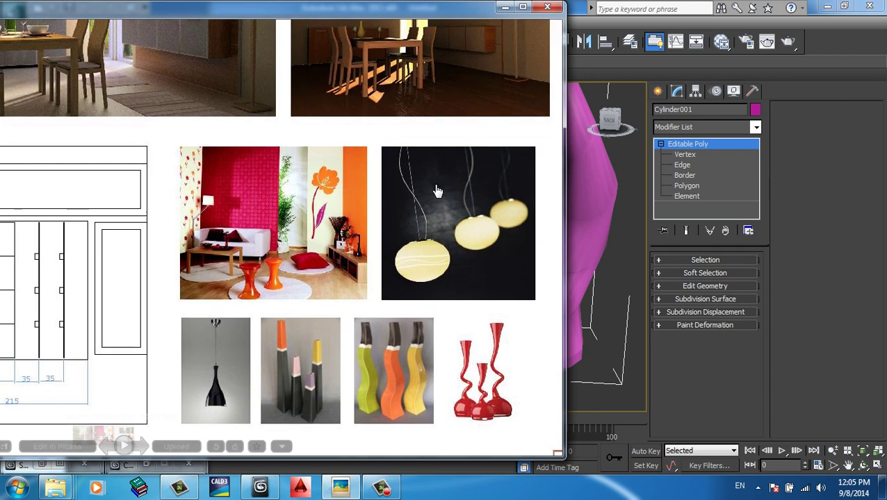
pyautogui.scroll(1, 293, 369)
pyautogui.scroll(2, 341, 312)
pyautogui.scroll(1, 307, 330)
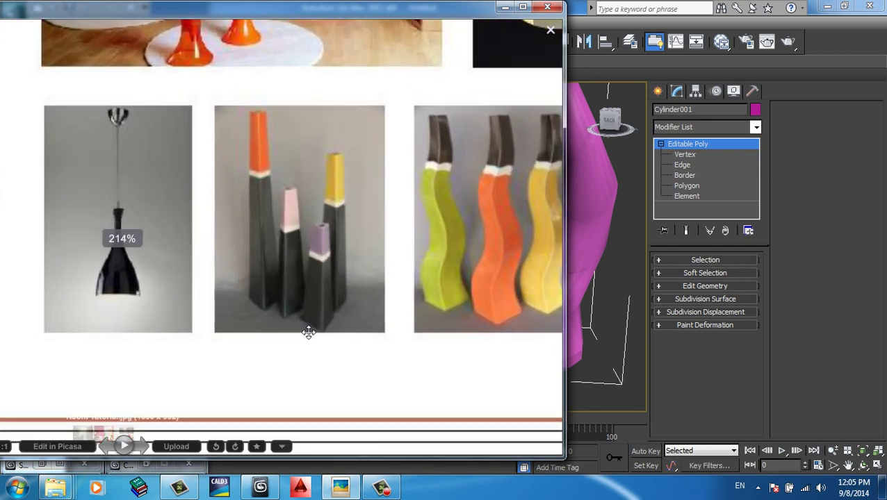
pyautogui.scroll(1, 310, 313)
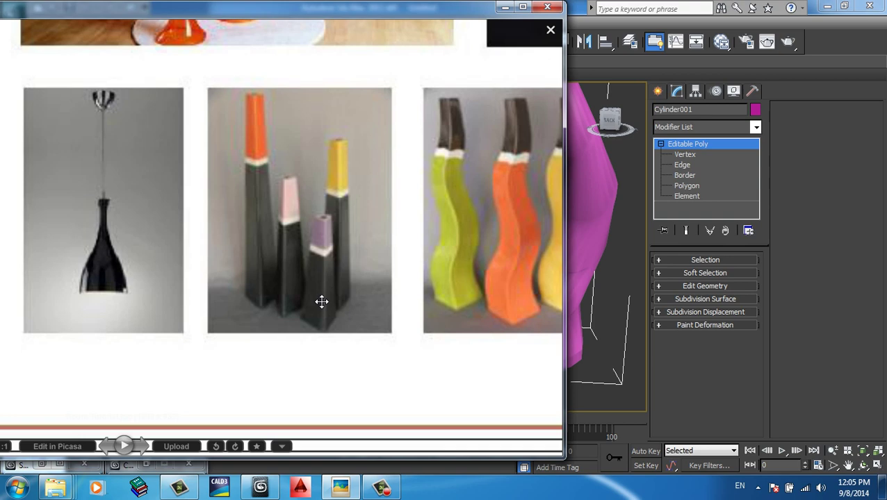
# Step: Zoom back out on the collage and close the viewer to return to 3ds Max
pyautogui.scroll(-1, 307, 284)
pyautogui.scroll(-2, 354, 337)
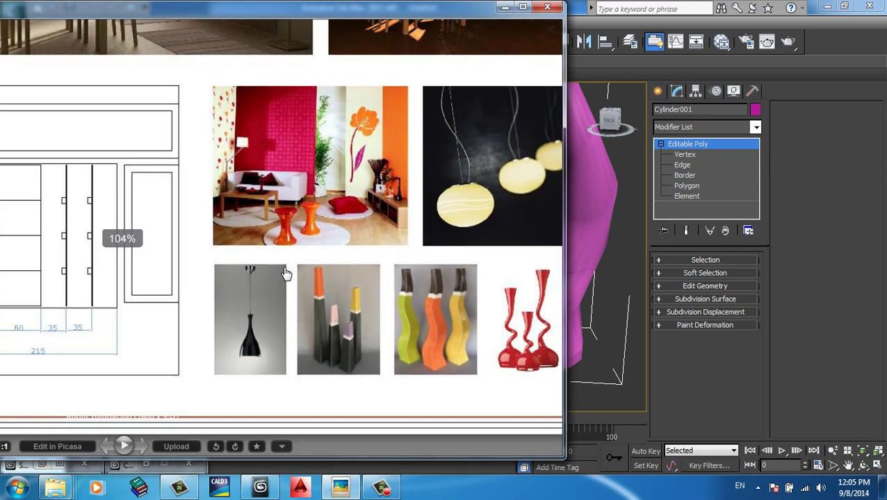
pyautogui.scroll(-1, 287, 273)
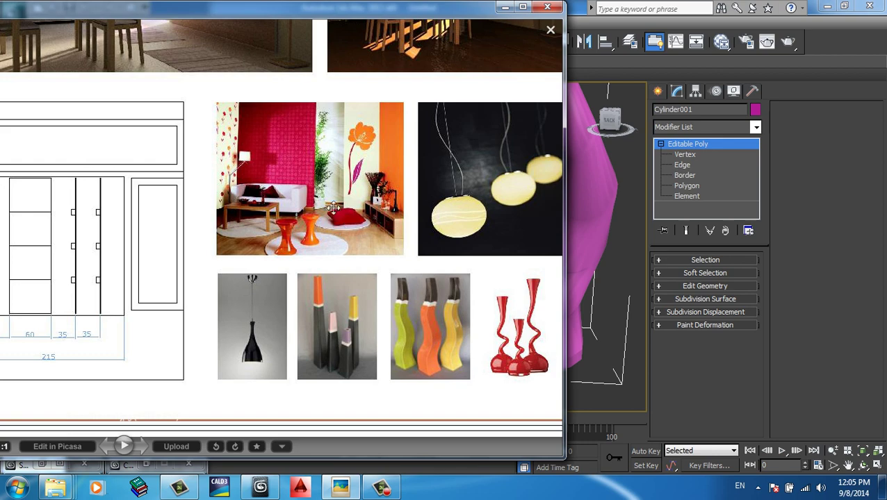
pyautogui.scroll(1, 334, 207)
pyautogui.scroll(2, 382, 233)
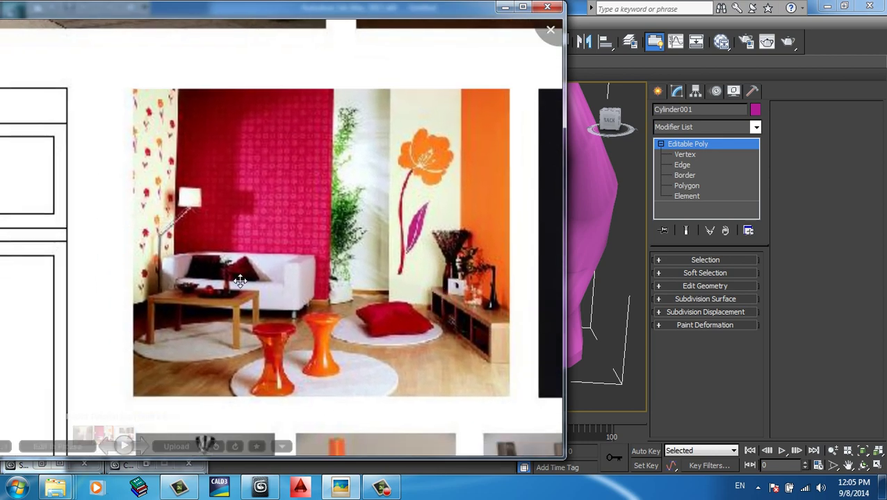
pyautogui.scroll(-2, 239, 280)
pyautogui.scroll(-1, 394, 303)
pyautogui.scroll(-1, 288, 360)
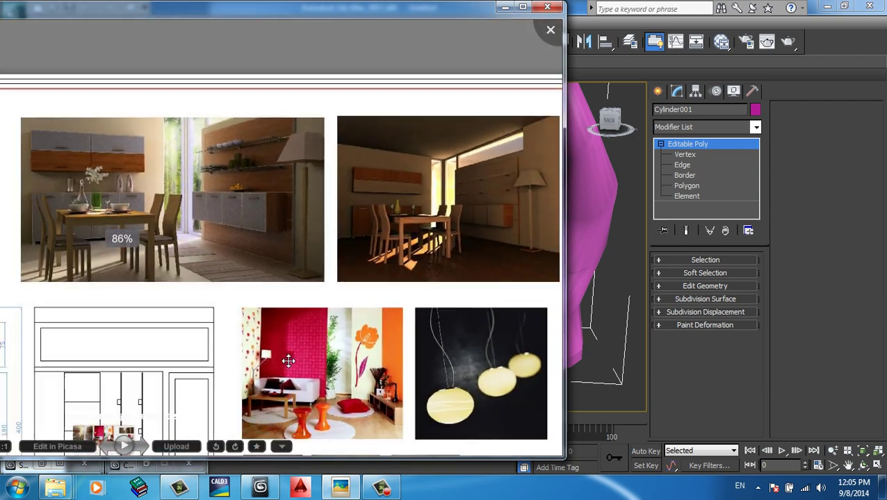
pyautogui.scroll(-1, 288, 360)
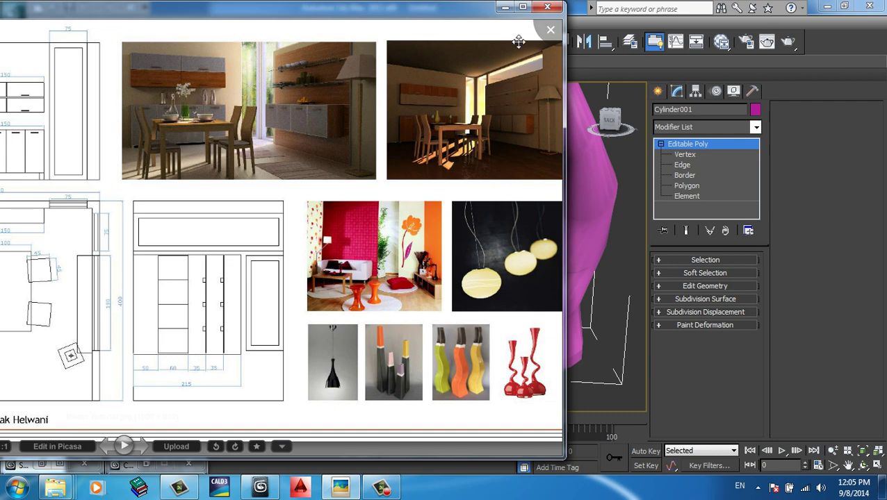
pyautogui.click(551, 30)
pyautogui.click(657, 91)
pyautogui.scroll(-3, 343, 302)
# Step: Select the pink wall and pan the view to make room beside the vase
pyautogui.scroll(-2, 320, 282)
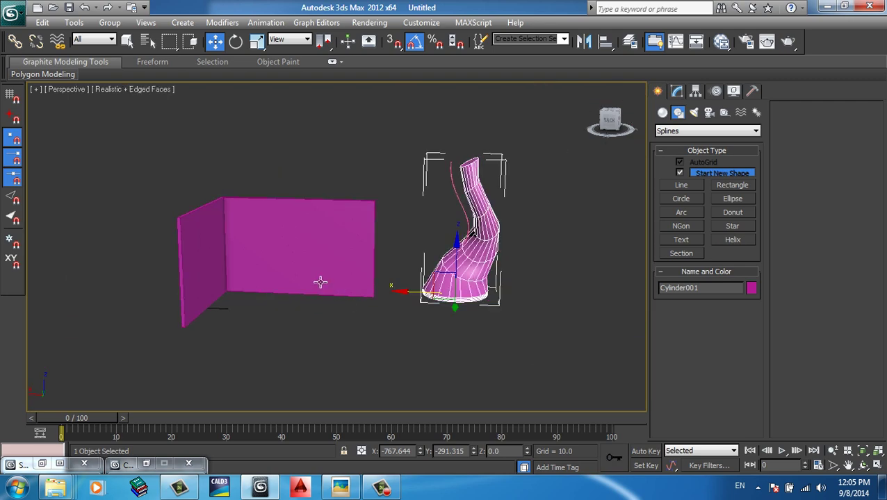
pyautogui.click(320, 281)
pyautogui.scroll(4, 321, 281)
pyautogui.scroll(-2, 340, 217)
pyautogui.scroll(-4, 619, 222)
pyautogui.moveTo(618, 223)
pyautogui.mouseDown(button='middle')
pyautogui.moveTo(477, 226)
pyautogui.moveTo(487, 240)
pyautogui.mouseUp(button='middle')
# Step: Draw a 611.101 × 563.733 × 107.318 box right of the vase with 5 width segments
pyautogui.click(662, 112)
pyautogui.click(681, 175)
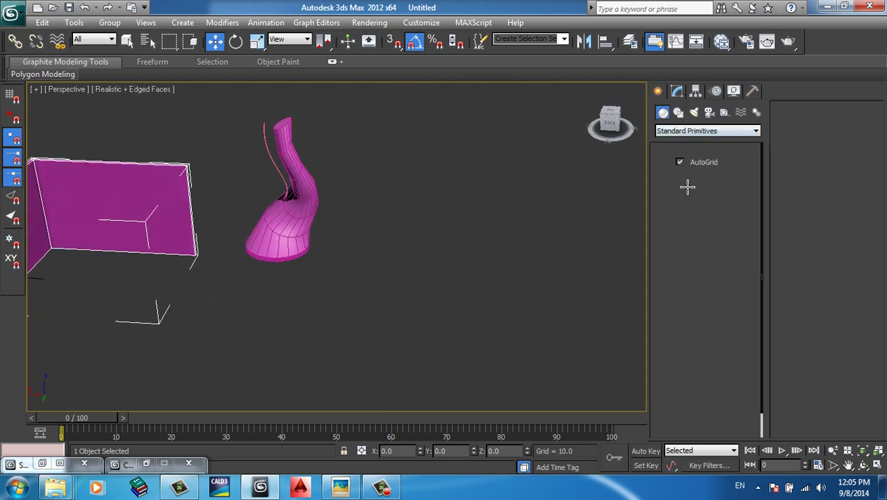
pyautogui.moveTo(379, 270); pyautogui.dragTo(574, 422)
pyautogui.click(574, 297)
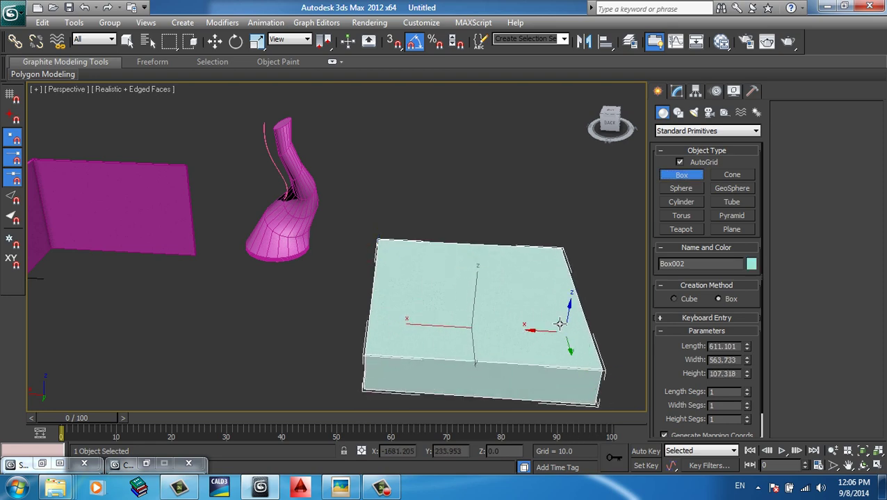
pyautogui.moveTo(574, 297); pyautogui.dragTo(520, 262, button='middle')
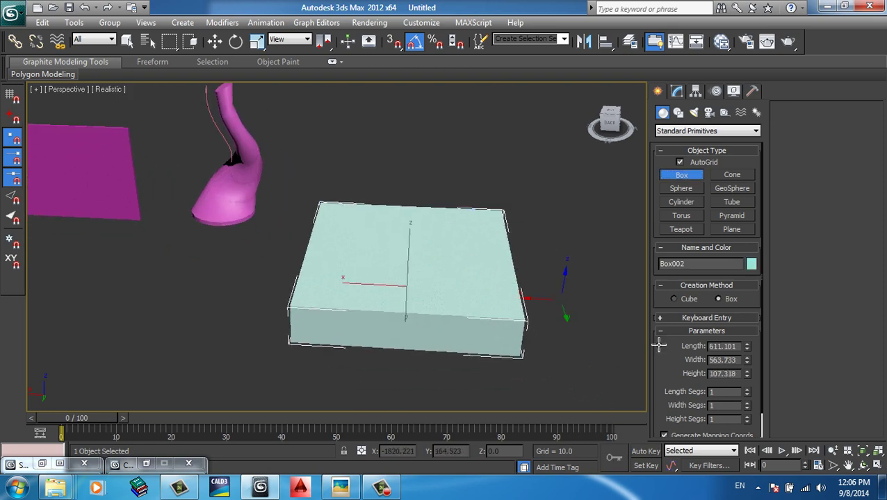
pyautogui.doubleClick(746, 403)
pyautogui.moveTo(556, 311)
pyautogui.keyDown('alt'); pyautogui.mouseDown(button='middle')
pyautogui.moveTo(423, 208)
pyautogui.moveTo(368, 214)
pyautogui.mouseUp(button='middle'); pyautogui.keyUp('alt')
# Step: Convert the box to an editable poly
pyautogui.press('w')
pyautogui.rightClick(549, 231)
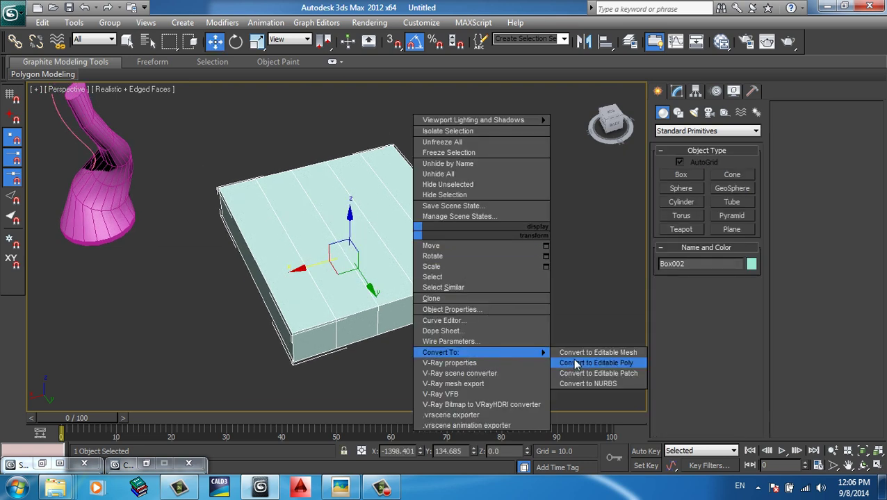
pyautogui.click(576, 364)
# Step: Select two adjacent edge loops across the box top and switch to wireframe view
pyautogui.press('2')
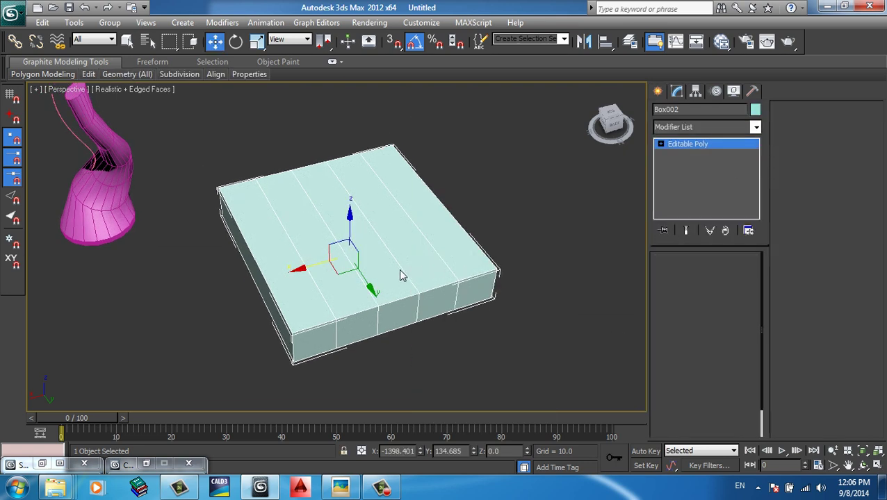
pyautogui.click(375, 305)
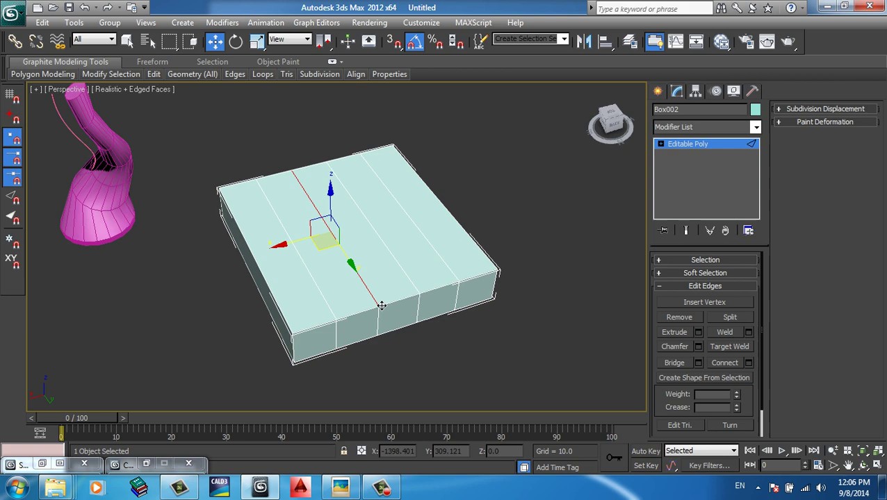
pyautogui.keyDown('ctrl'); pyautogui.click(417, 290); pyautogui.keyUp('ctrl')
pyautogui.hotkey('alt', 'l')
pyautogui.press('F3')
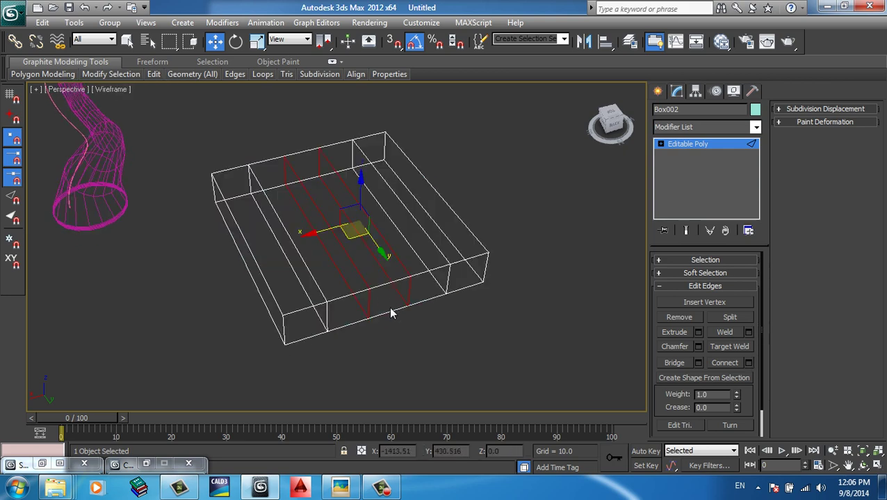
pyautogui.scroll(4, 432, 352)
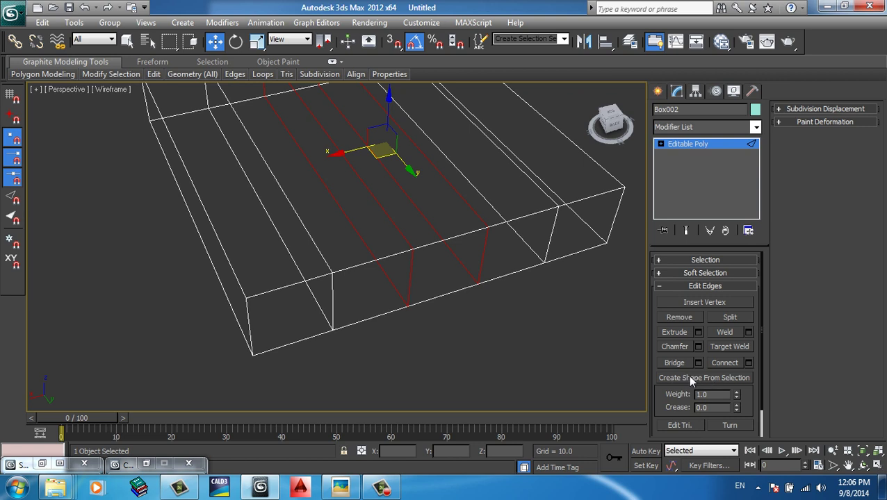
# Step: Create linear spline Shape001 from the selected edge loops, then test-move it off the box
pyautogui.click(736, 378)
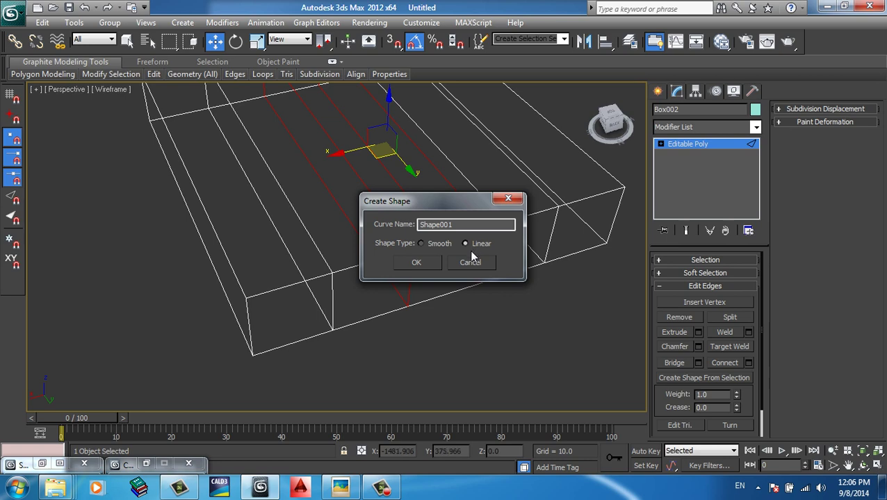
pyautogui.click(432, 262)
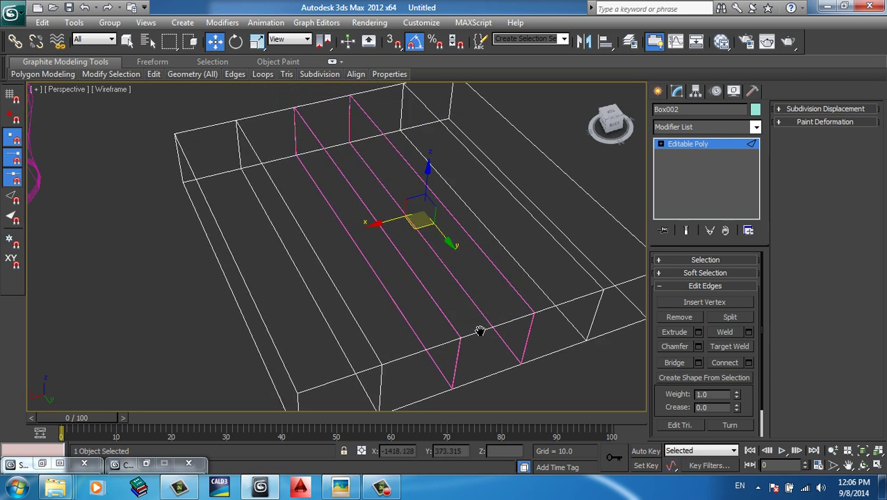
pyautogui.click(656, 91)
pyautogui.press('F3')
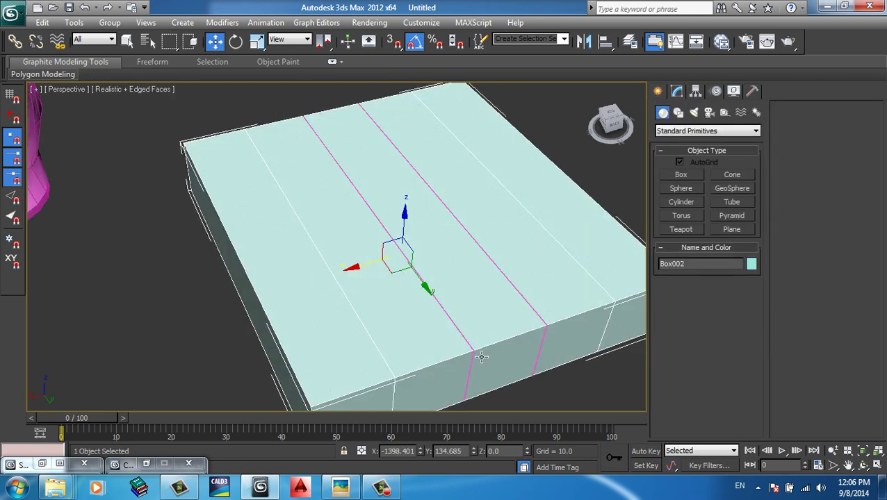
pyautogui.moveTo(479, 356); pyautogui.dragTo(667, 294)
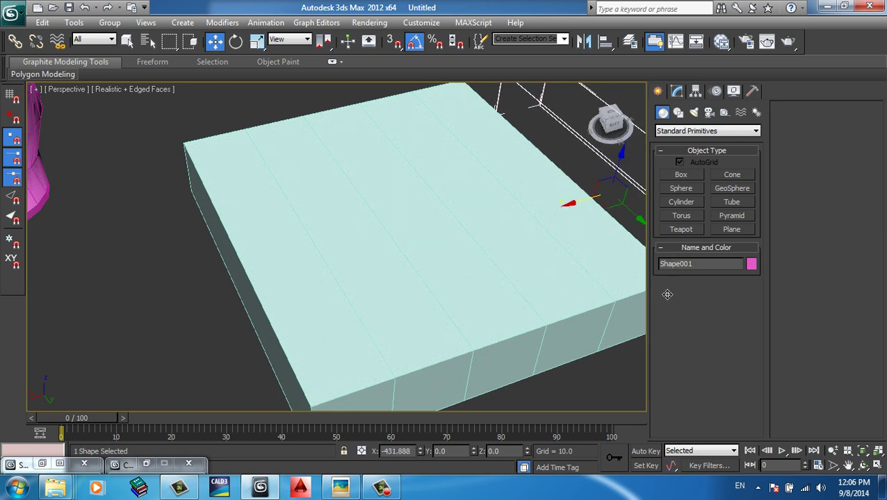
# Step: Undo the test move, enable viewport rendering on Shape001 at thickness 6.661, and select box and shape
pyautogui.hotkey('ctrl', 'z')
pyautogui.click(677, 92)
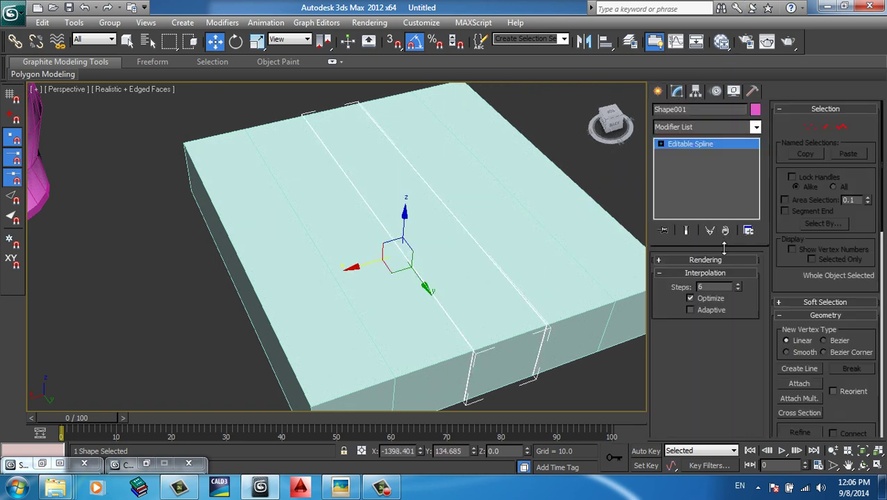
pyautogui.click(705, 260)
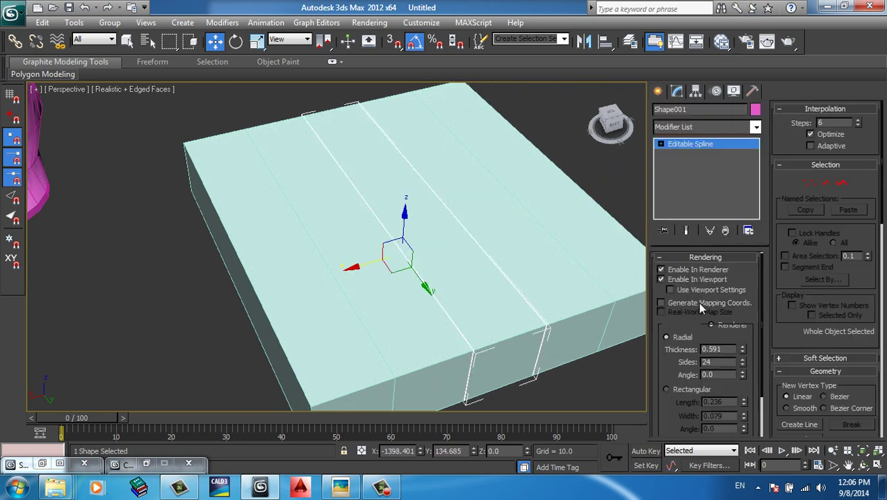
pyautogui.moveTo(754, 333); pyautogui.dragTo(754, 292)
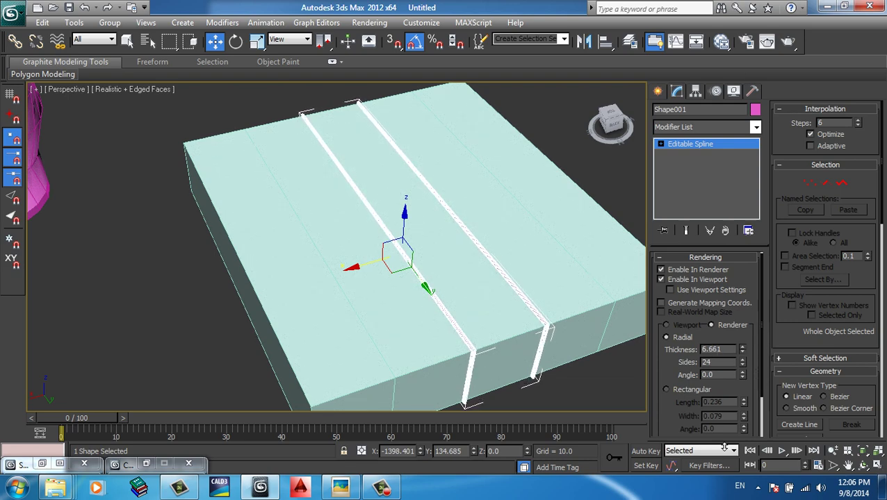
pyautogui.press('F4')
pyautogui.moveTo(535, 202); pyautogui.dragTo(499, 200, button='middle')
pyautogui.scroll(-3, 499, 201)
pyautogui.moveTo(639, 171); pyautogui.dragTo(396, 354)
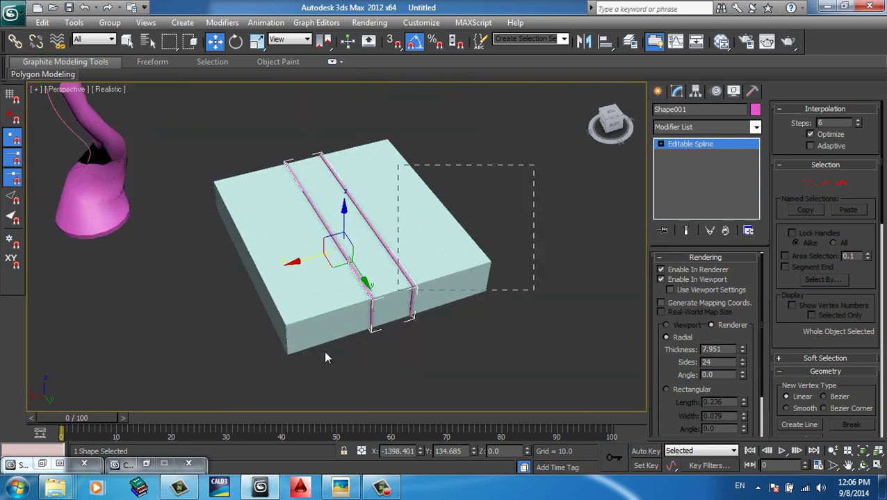
# Step: Set the object colour of the box and its edge strips to black
pyautogui.click(756, 110)
pyautogui.click(508, 314)
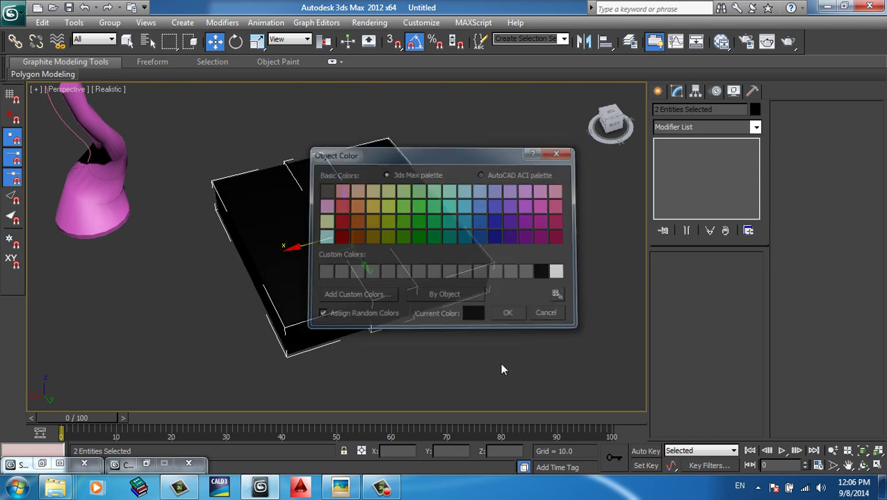
pyautogui.click(500, 362)
pyautogui.scroll(3, 434, 321)
pyautogui.moveTo(433, 320); pyautogui.dragTo(434, 361, button='middle')
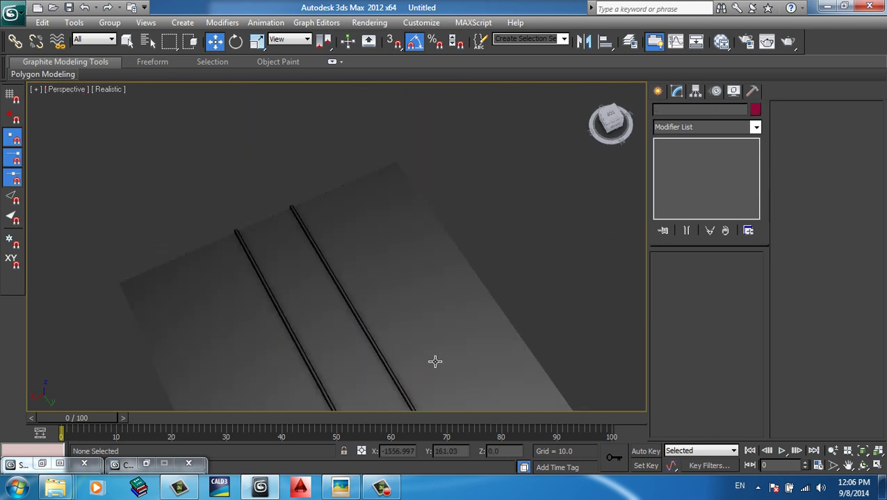
# Step: Select all three objects in the scene and delete them, leaving it empty
pyautogui.scroll(-2, 444, 375)
pyautogui.scroll(-3, 453, 366)
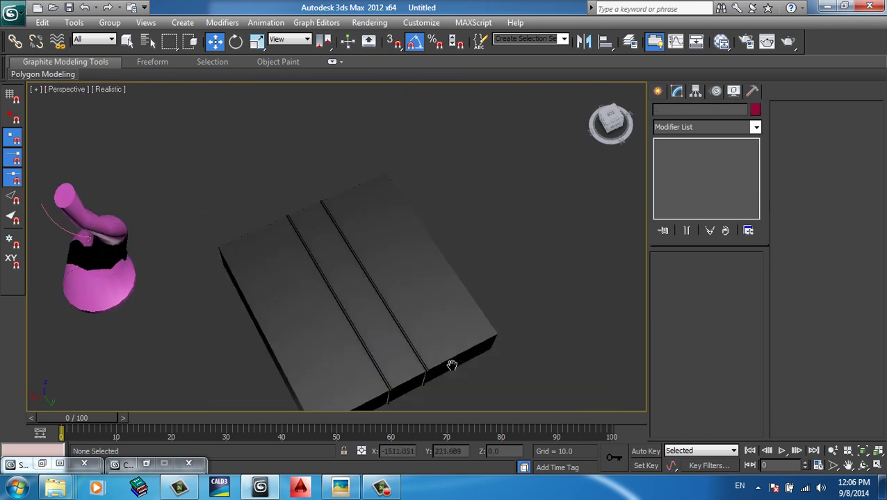
pyautogui.scroll(-3, 431, 361)
pyautogui.moveTo(420, 358)
pyautogui.mouseDown(button='middle')
pyautogui.moveTo(534, 350)
pyautogui.moveTo(521, 358)
pyautogui.moveTo(519, 275)
pyautogui.moveTo(509, 273)
pyautogui.moveTo(518, 369)
pyautogui.mouseUp(button='middle')
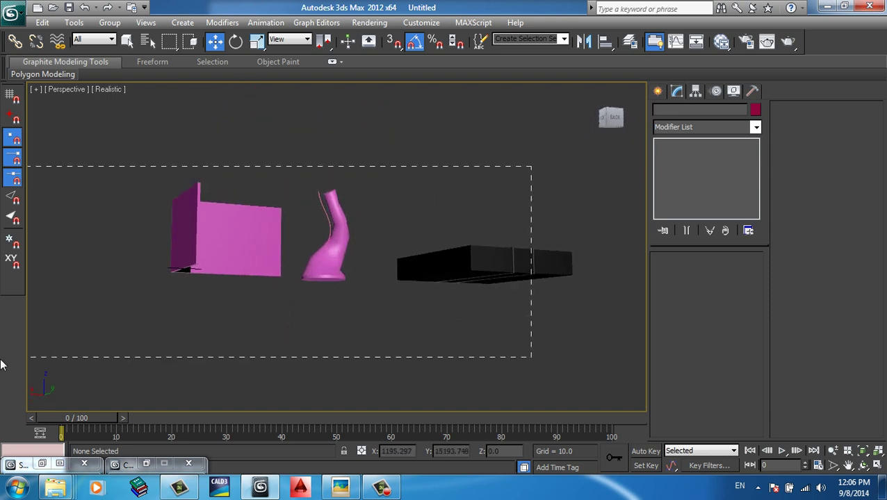
pyautogui.moveTo(0, 365); pyautogui.dragTo(3, 364)
pyautogui.press('Delete')
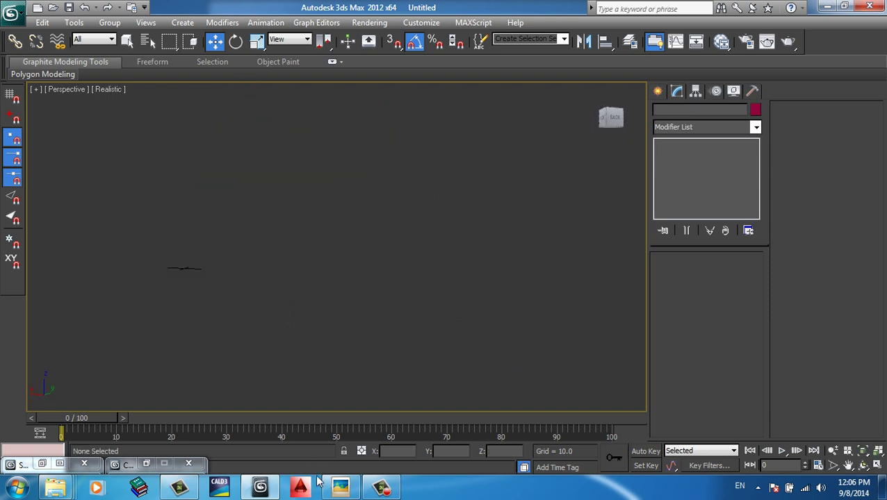